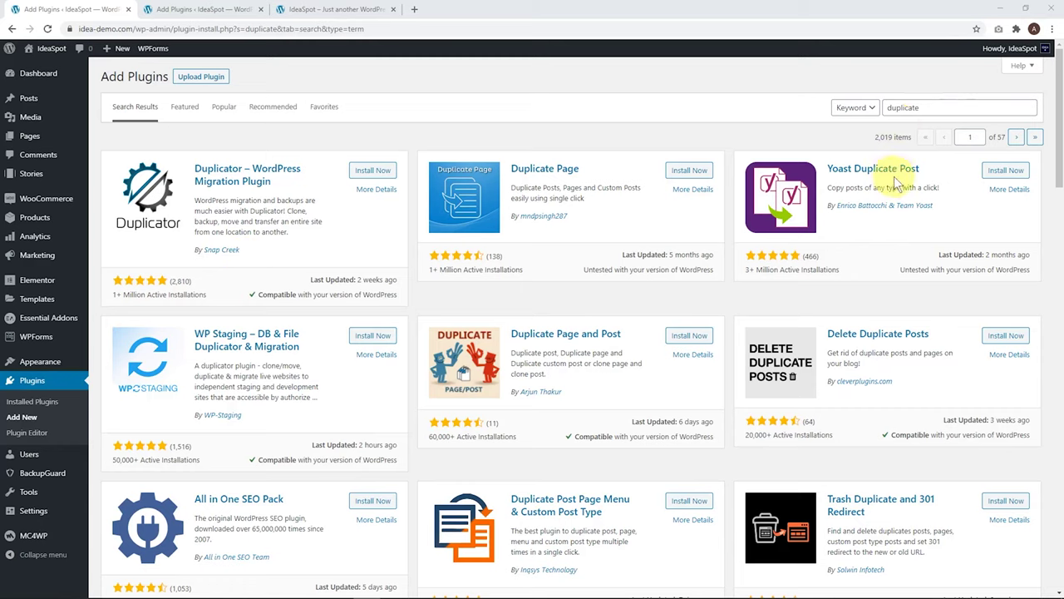
Step: Install and activate the Yoast Duplicate Post plugin
{"action": "left_click", "coordinate": [1001, 170]}
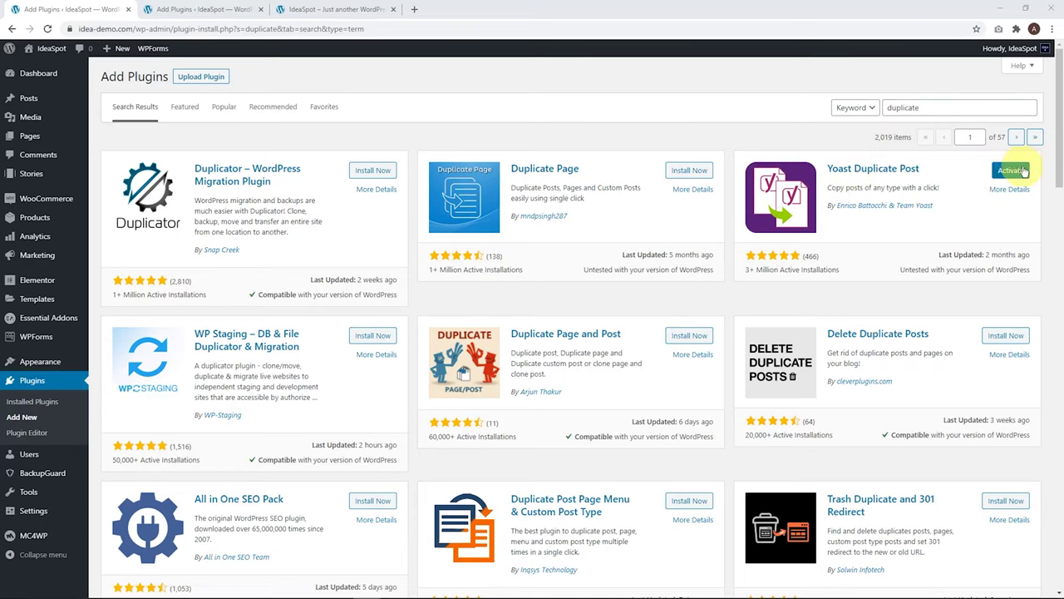
{"action": "left_click", "coordinate": [1006, 170]}
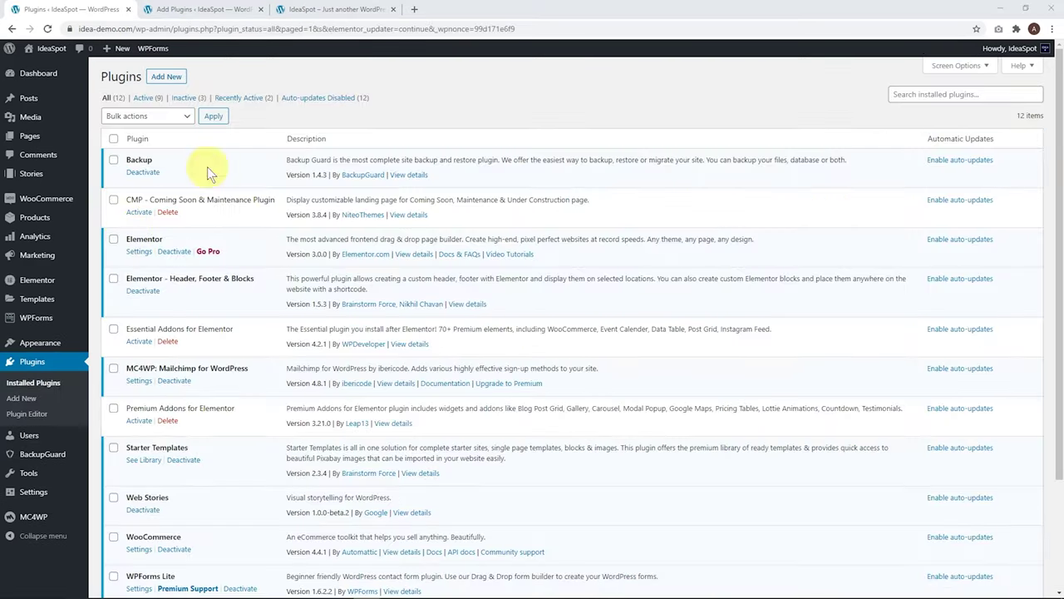
Step: Open the list of all pages and clone Sample Page
{"action": "left_click", "coordinate": [73, 137]}
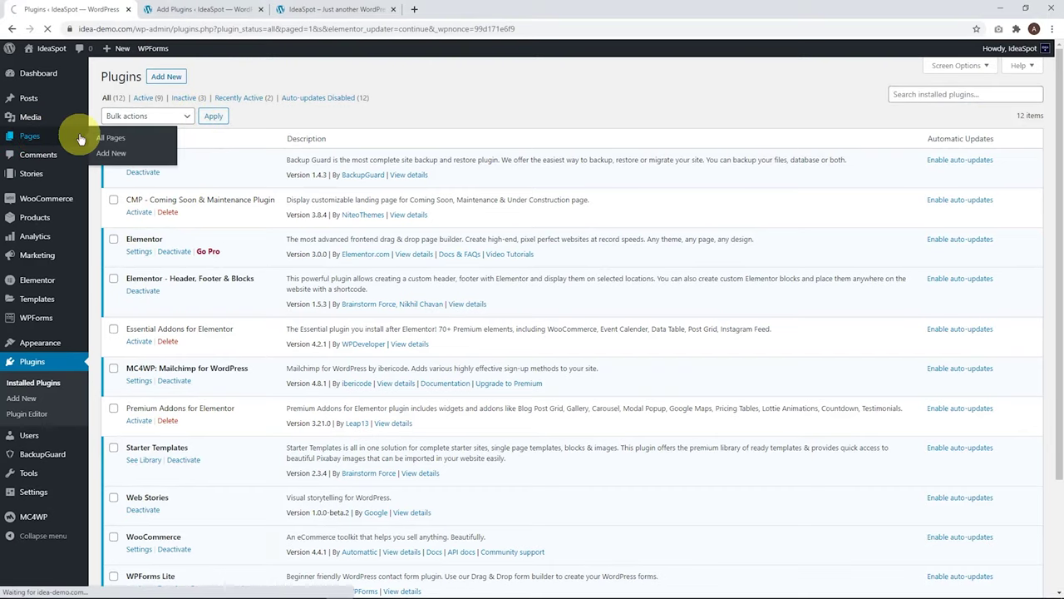
{"action": "scroll", "coordinate": [250, 207], "scroll_direction": "down", "scroll_amount": 2}
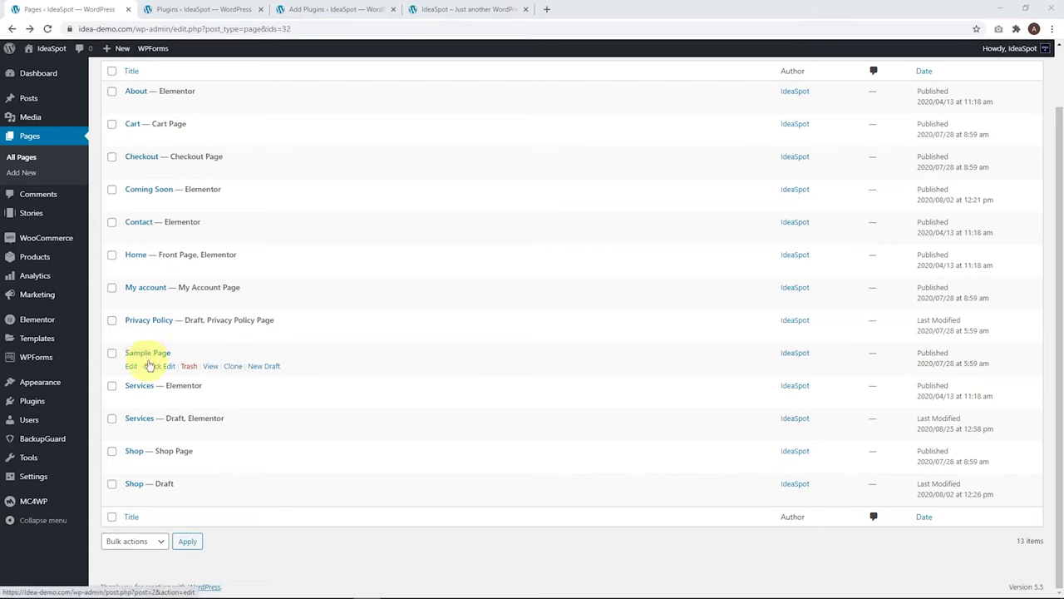
{"action": "left_click", "coordinate": [233, 367]}
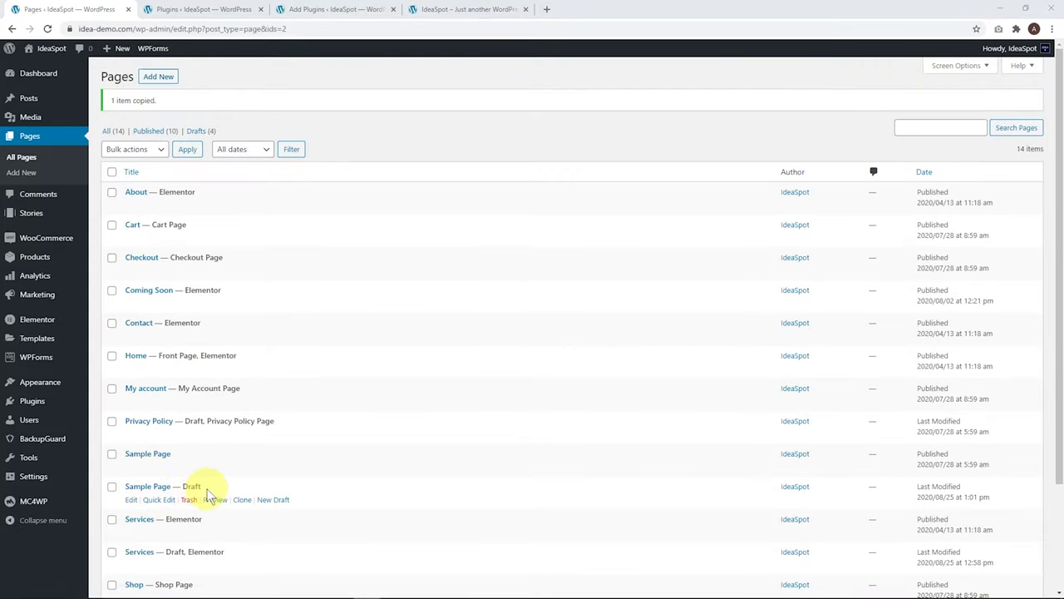
Step: Edit the cloned Sample Page draft, change its title to Tutorials, check its permalink and publish it
{"action": "left_click", "coordinate": [130, 499]}
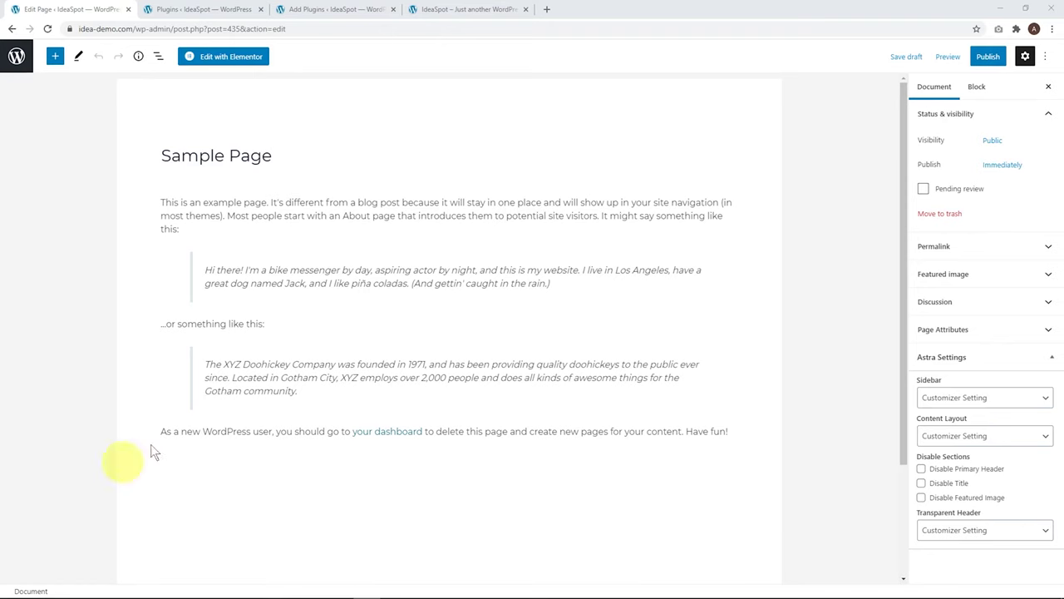
{"action": "left_click_drag", "start_coordinate": [273, 156], "coordinate": [159, 153]}
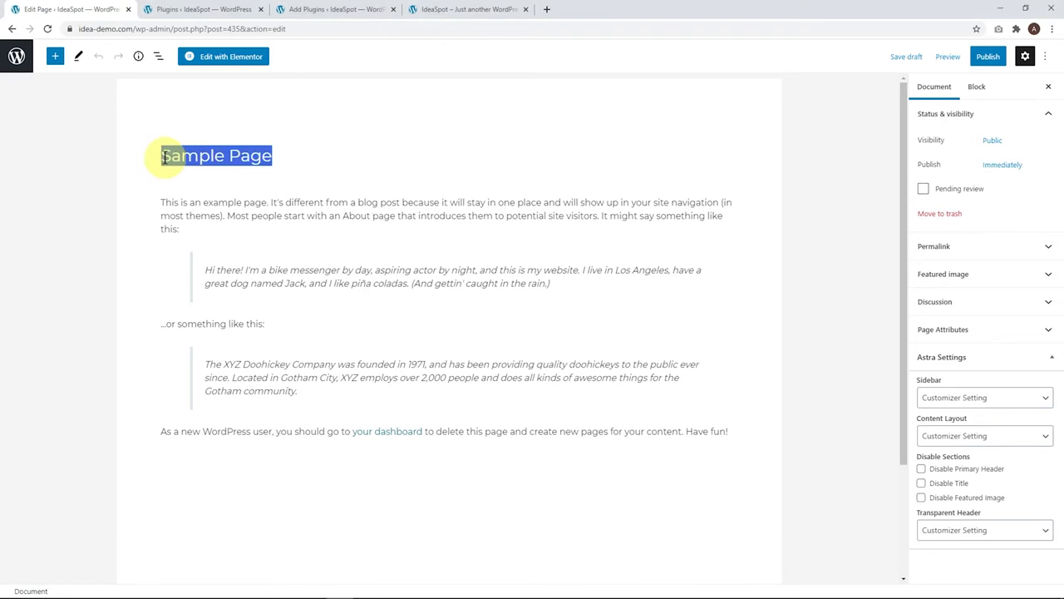
{"action": "type", "text": "Tutorials"}
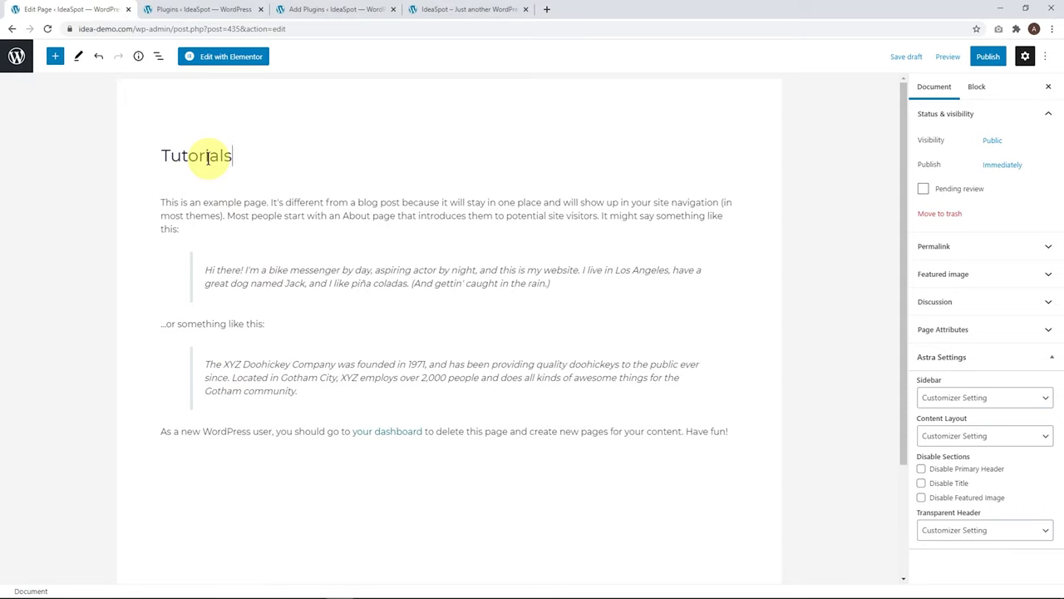
{"action": "left_click", "coordinate": [972, 247]}
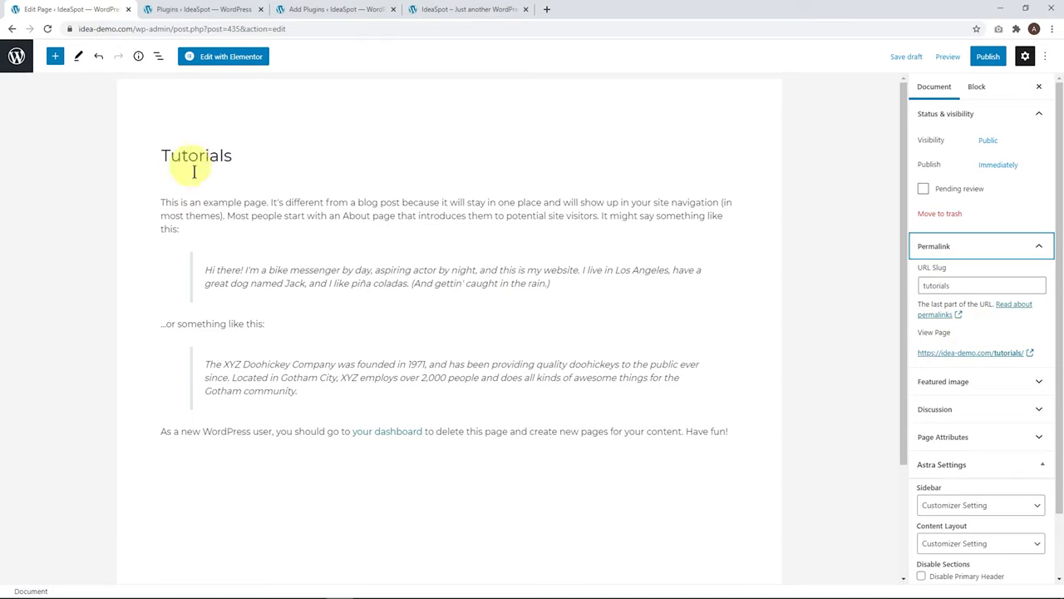
{"action": "left_click", "coordinate": [990, 56]}
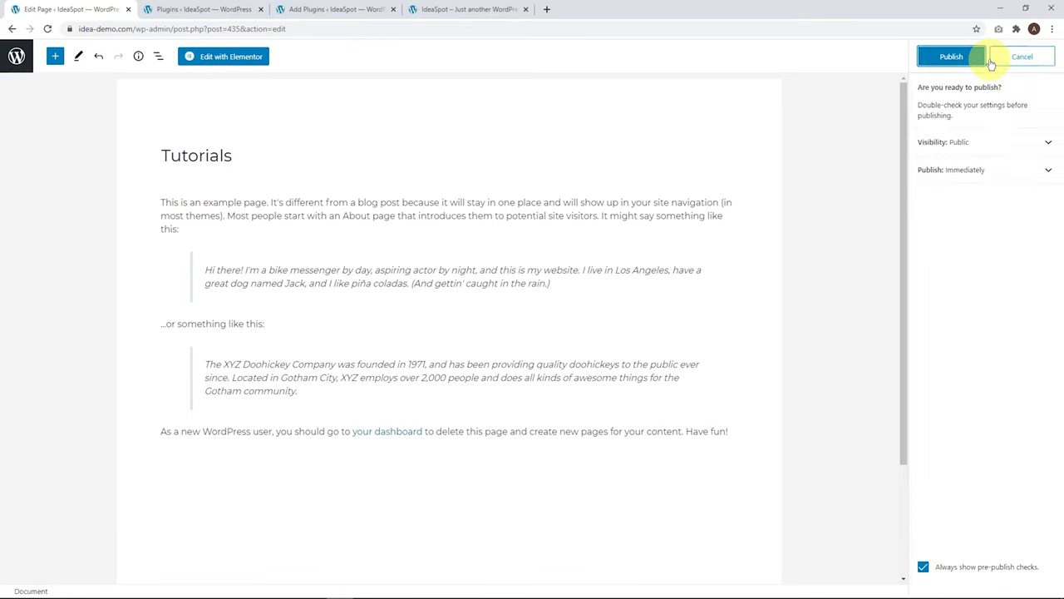
{"action": "left_click", "coordinate": [941, 60]}
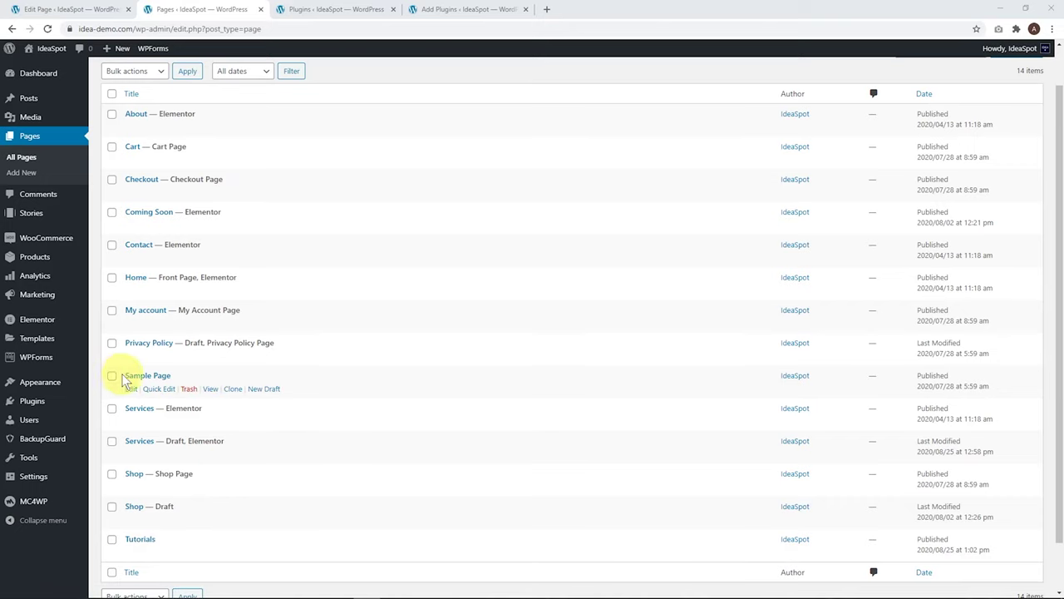
Step: View the Sample Page and Tutorials pages in separate browser tabs and compare their content
{"action": "right_click", "coordinate": [210, 388]}
{"action": "left_click", "coordinate": [221, 398]}
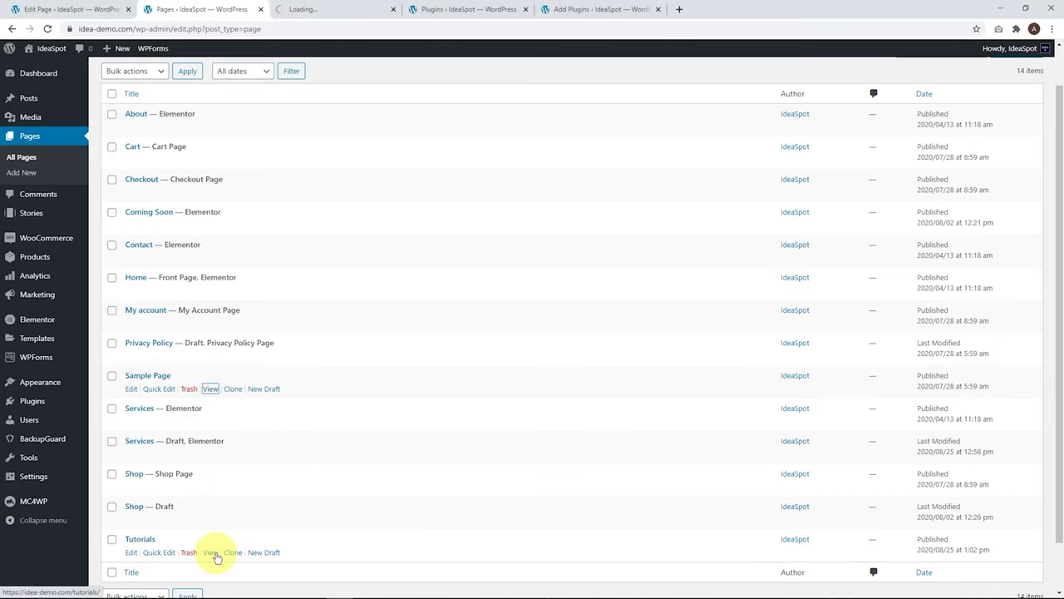
{"action": "right_click", "coordinate": [211, 552]}
{"action": "left_click", "coordinate": [255, 469]}
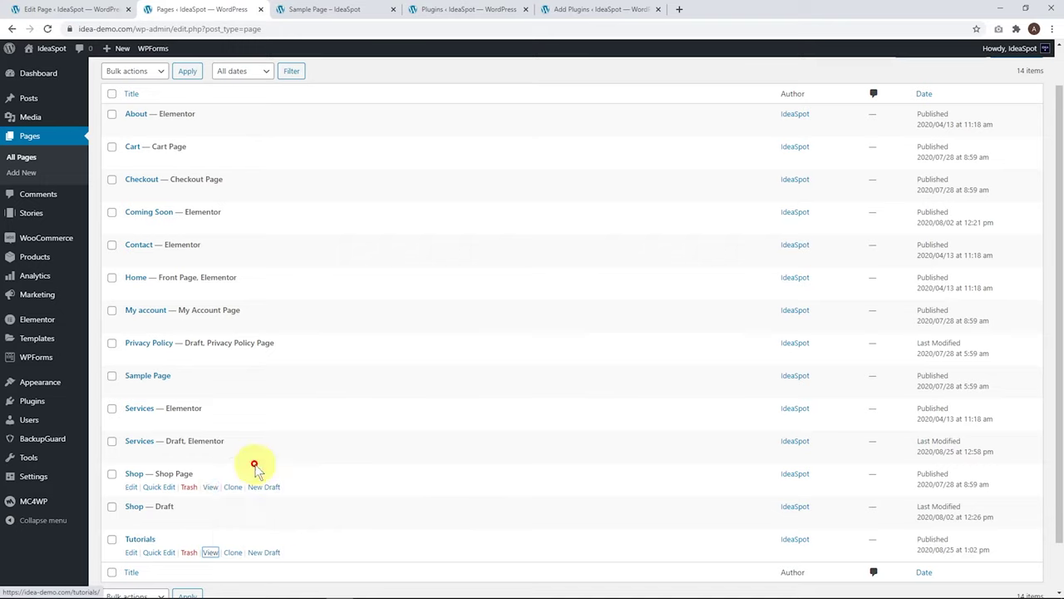
{"action": "left_click", "coordinate": [310, 9]}
{"action": "left_click", "coordinate": [429, 8]}
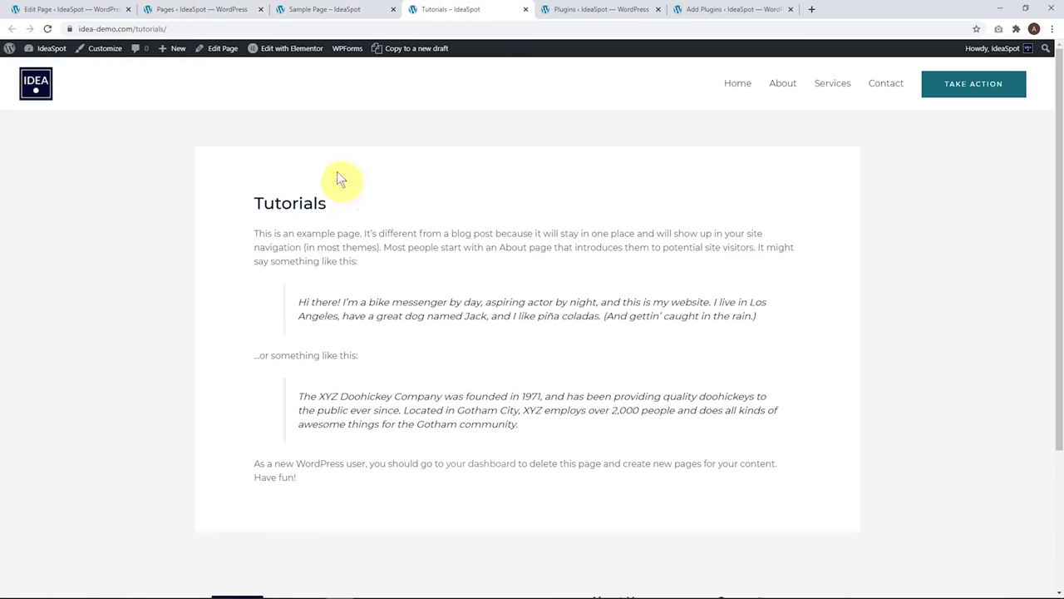
{"action": "left_click", "coordinate": [361, 8]}
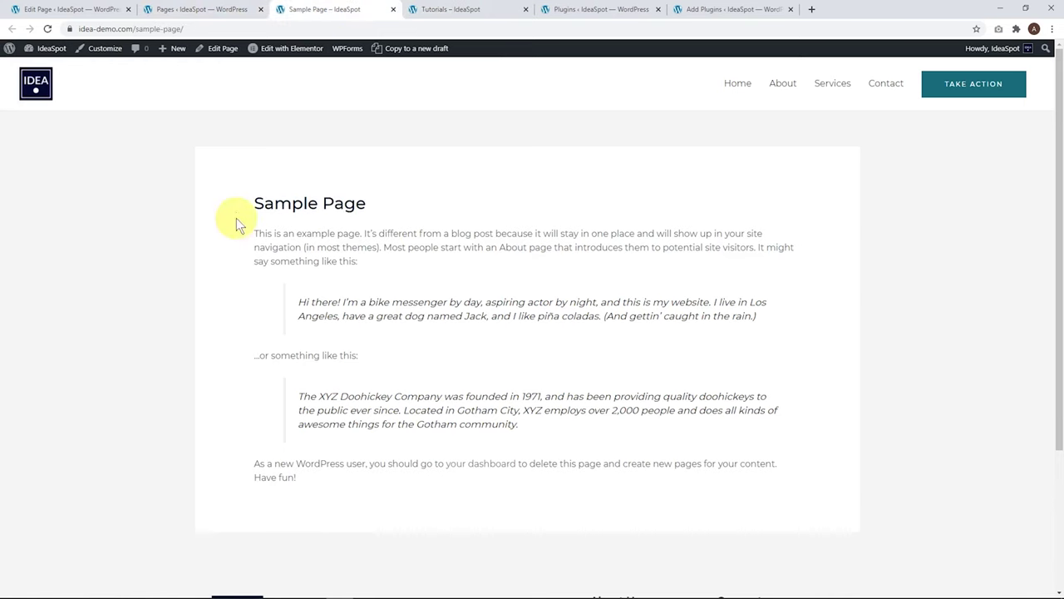
Step: Return to the site admin and try to duplicate Sample Page with EA Duplicator from the pages list
{"action": "key", "text": "ctrl+9"}
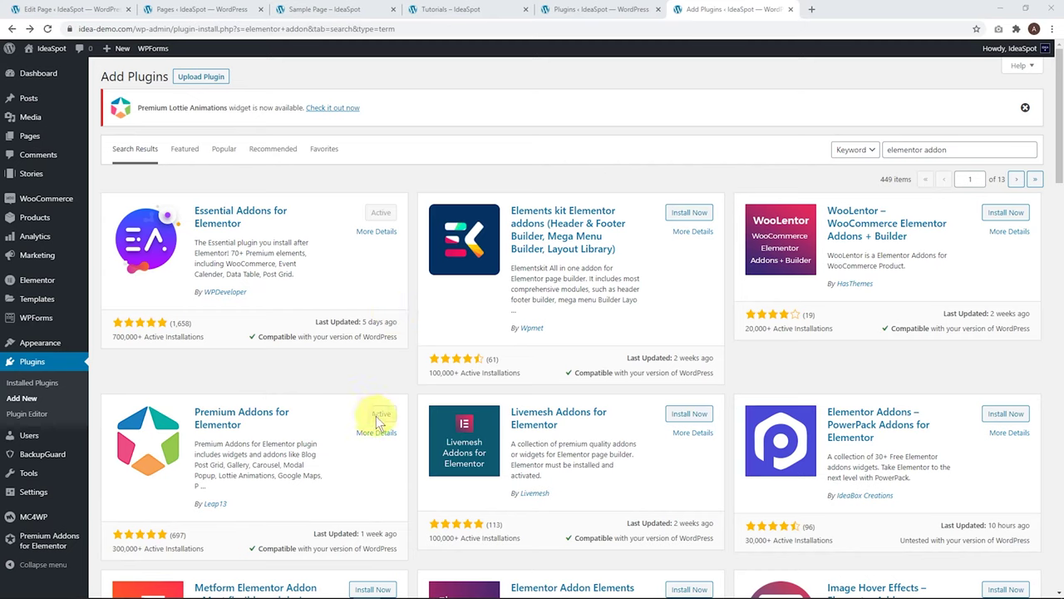
{"action": "left_click", "coordinate": [102, 143]}
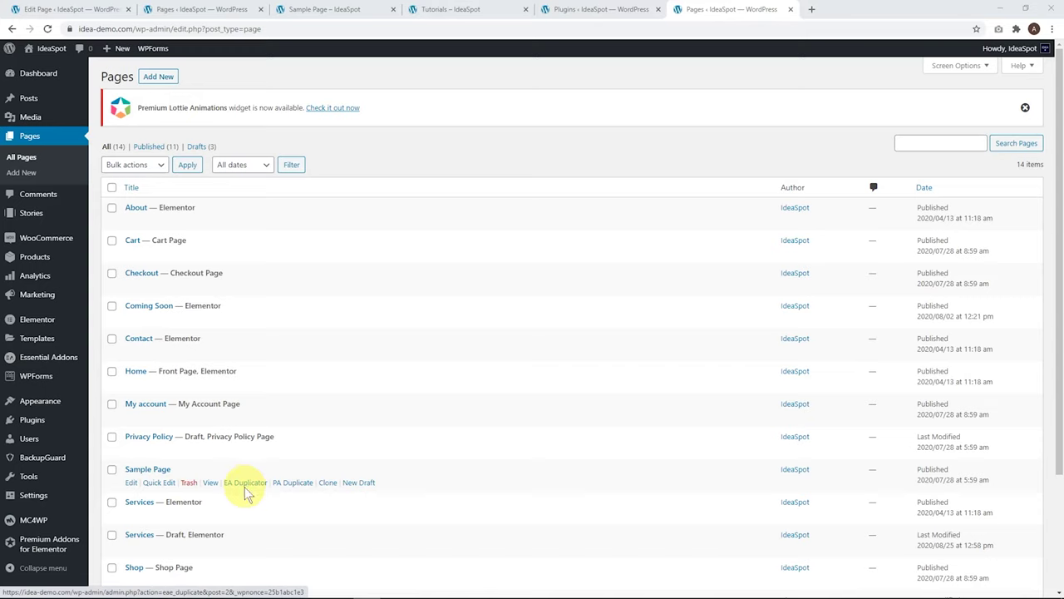
{"action": "left_click", "coordinate": [246, 486]}
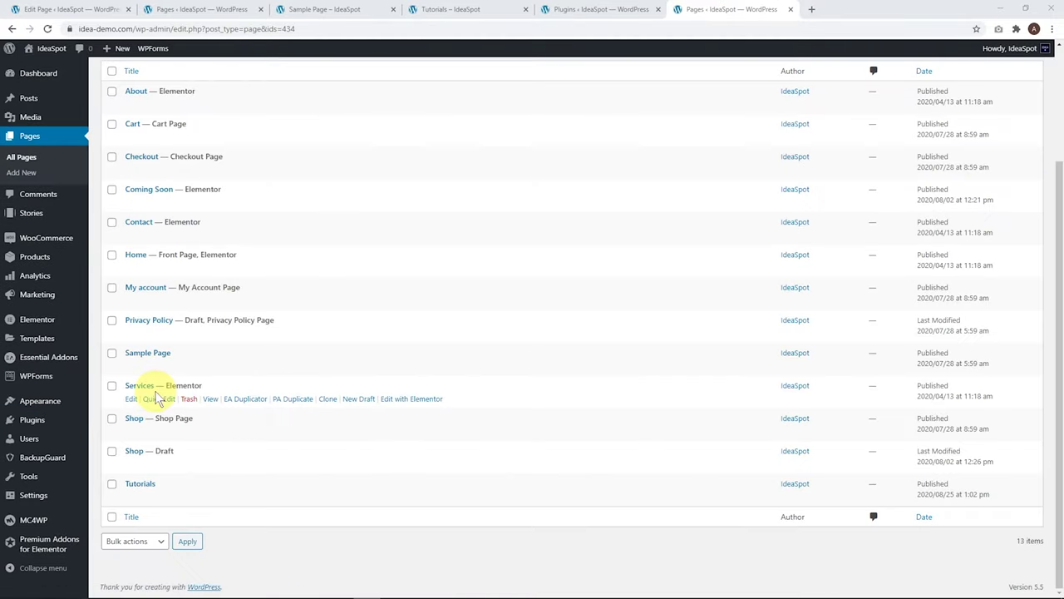
Step: Open the published Services page in Elementor and save it to the library as a template named Services
{"action": "right_click", "coordinate": [409, 403]}
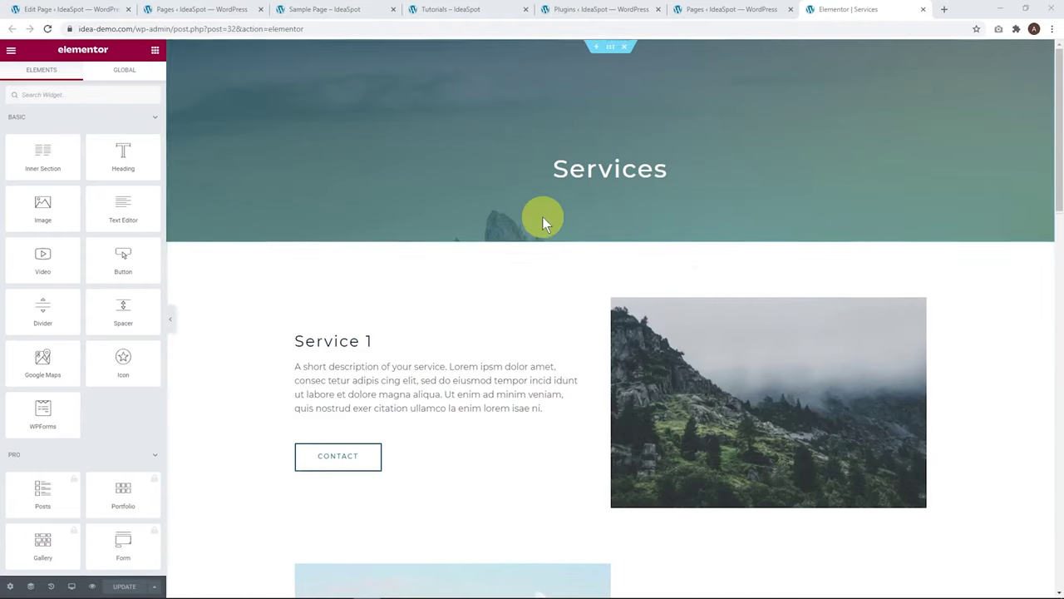
{"action": "scroll", "coordinate": [543, 287], "scroll_direction": "down", "scroll_amount": 4}
{"action": "scroll", "coordinate": [543, 287], "scroll_direction": "up", "scroll_amount": 4}
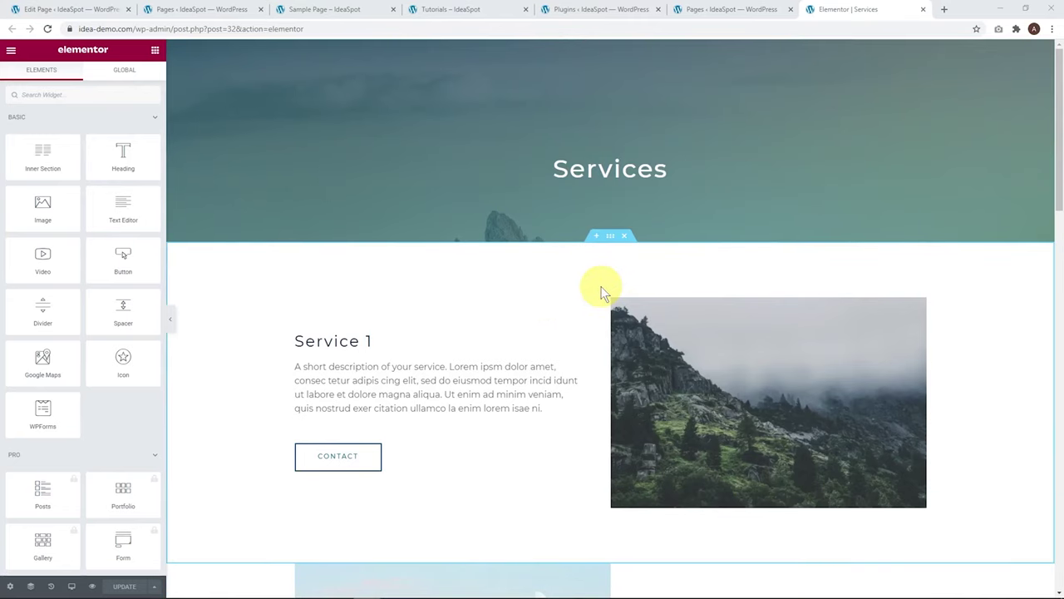
{"action": "left_click", "coordinate": [155, 586]}
{"action": "left_click", "coordinate": [65, 566]}
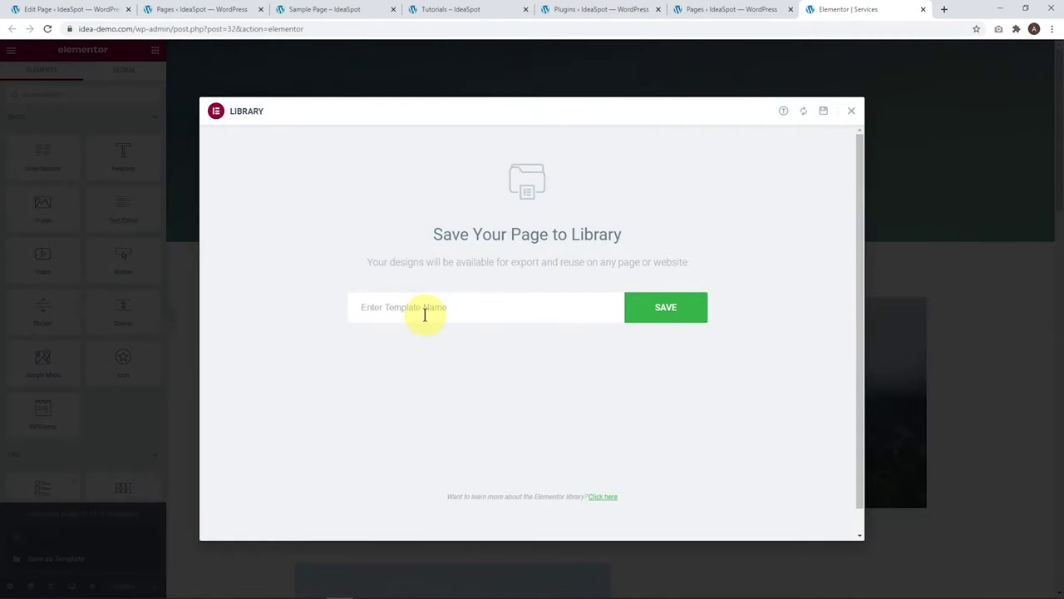
{"action": "left_click", "coordinate": [430, 314]}
{"action": "type", "text": "Services"}
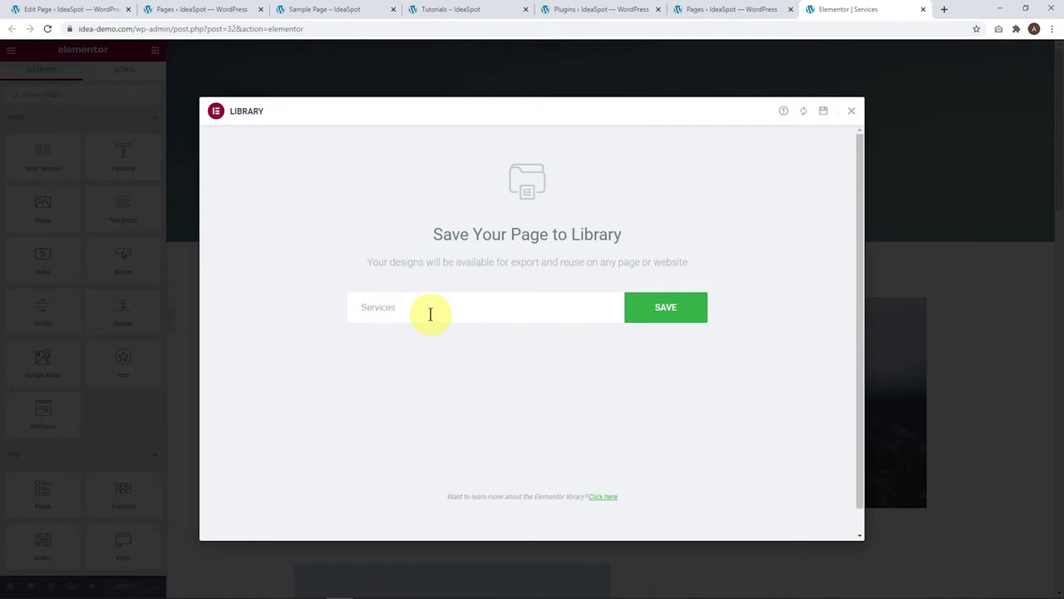
{"action": "left_click", "coordinate": [666, 307]}
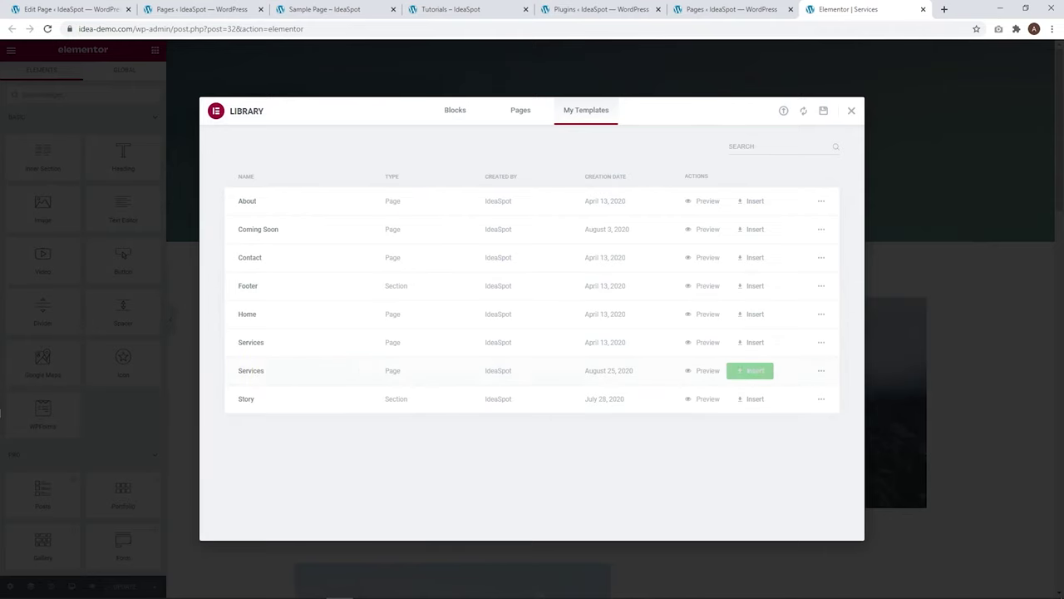
Step: Create a new page titled Skills and publish it
{"action": "left_click", "coordinate": [200, 9]}
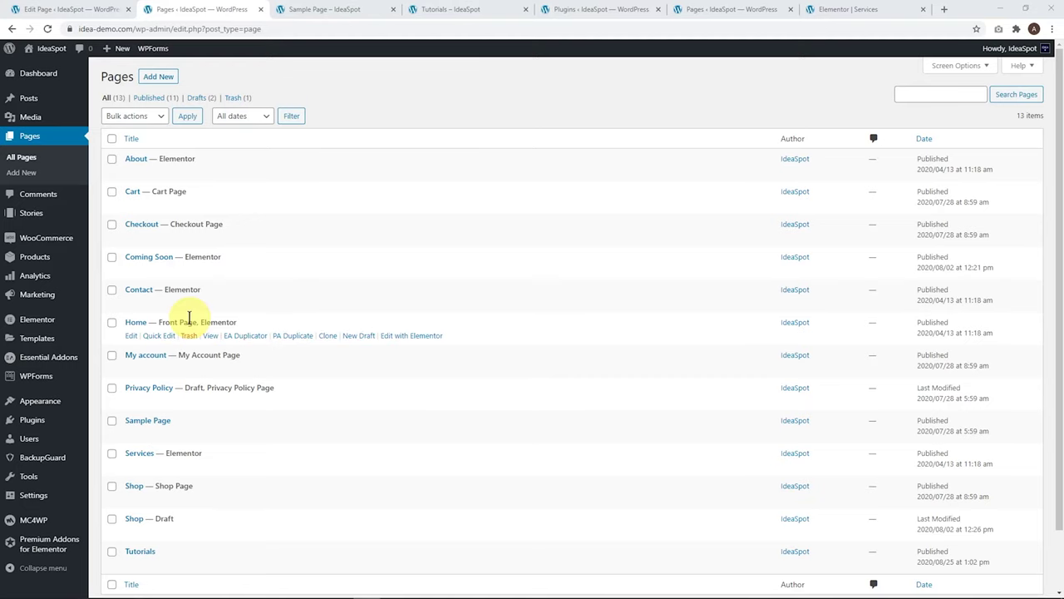
{"action": "left_click", "coordinate": [171, 78]}
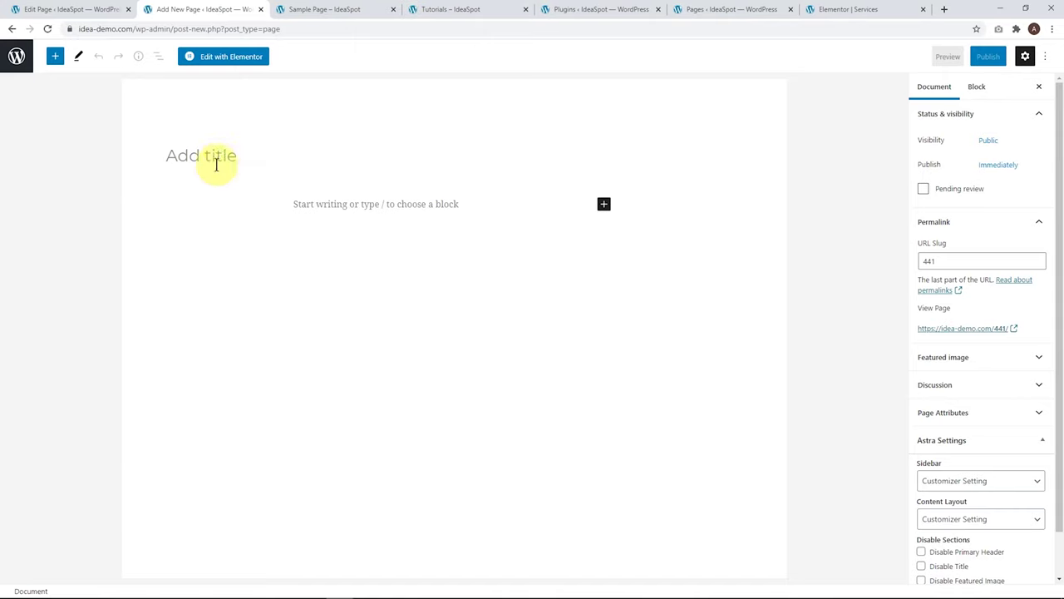
{"action": "left_click", "coordinate": [197, 158]}
{"action": "type", "text": "Skills"}
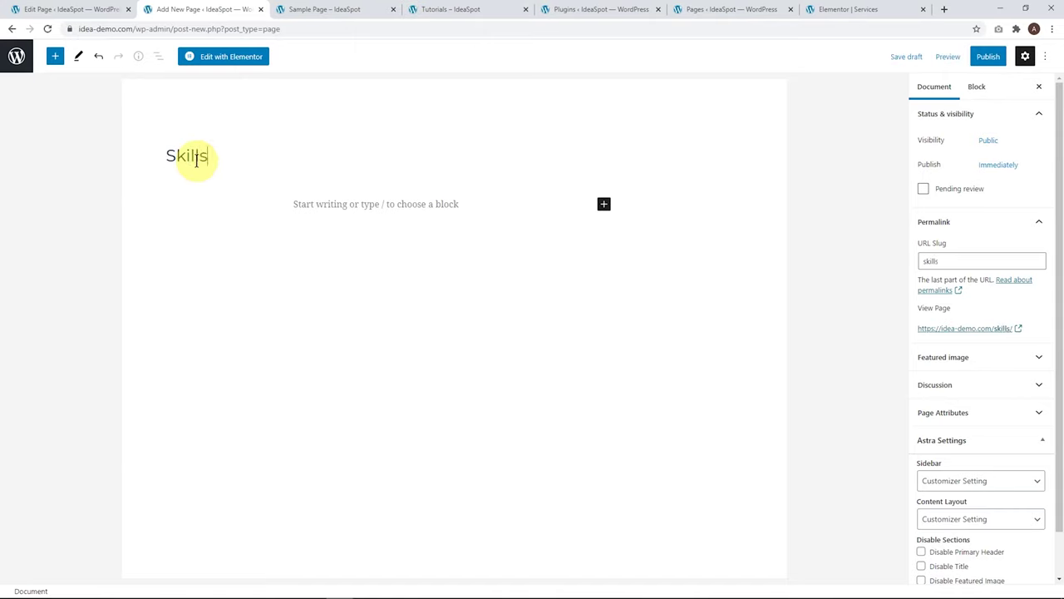
{"action": "left_click", "coordinate": [985, 58]}
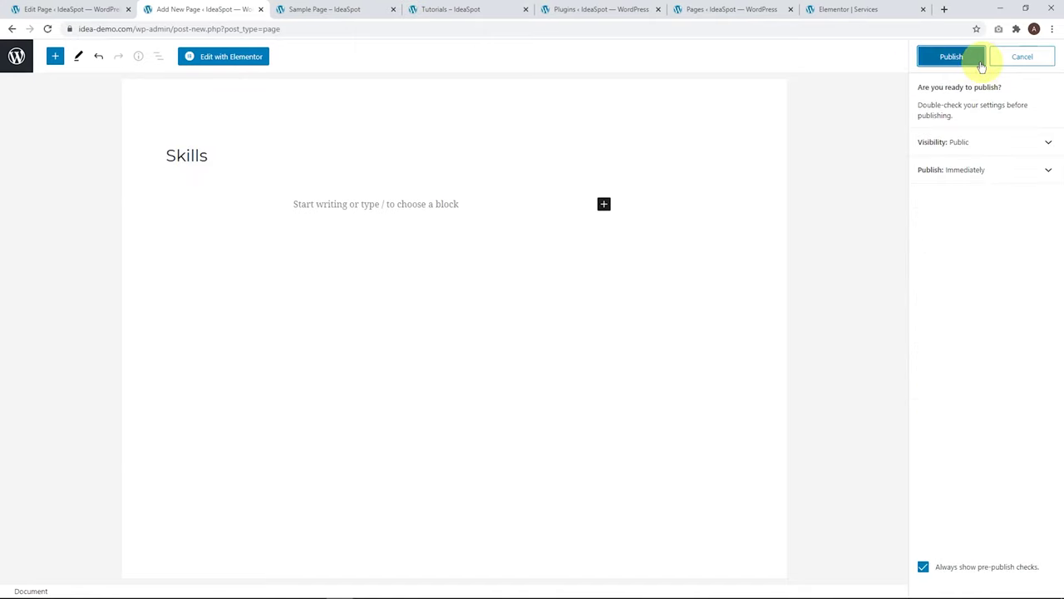
{"action": "left_click", "coordinate": [955, 58]}
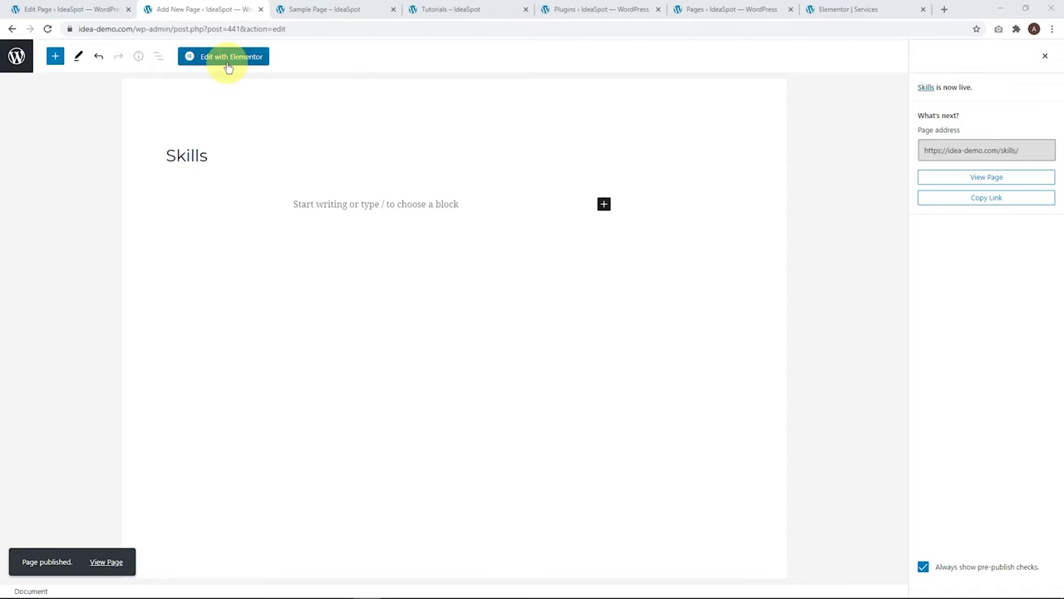
Step: Edit the Skills page with Elementor, insert the Services template dated August 25, 2020 including its document settings, and update the page
{"action": "left_click", "coordinate": [229, 59]}
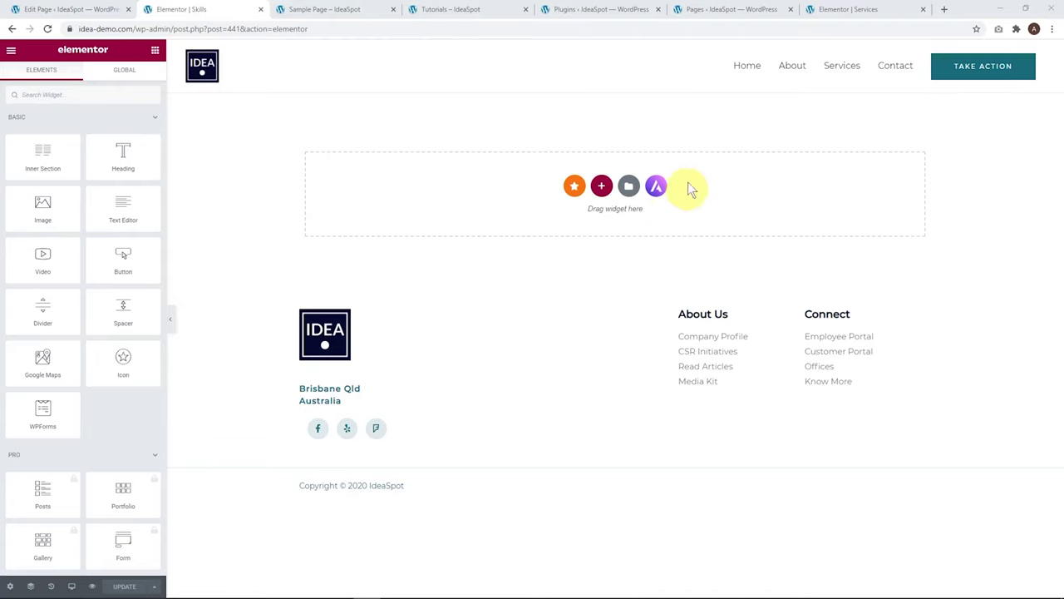
{"action": "left_click", "coordinate": [630, 186]}
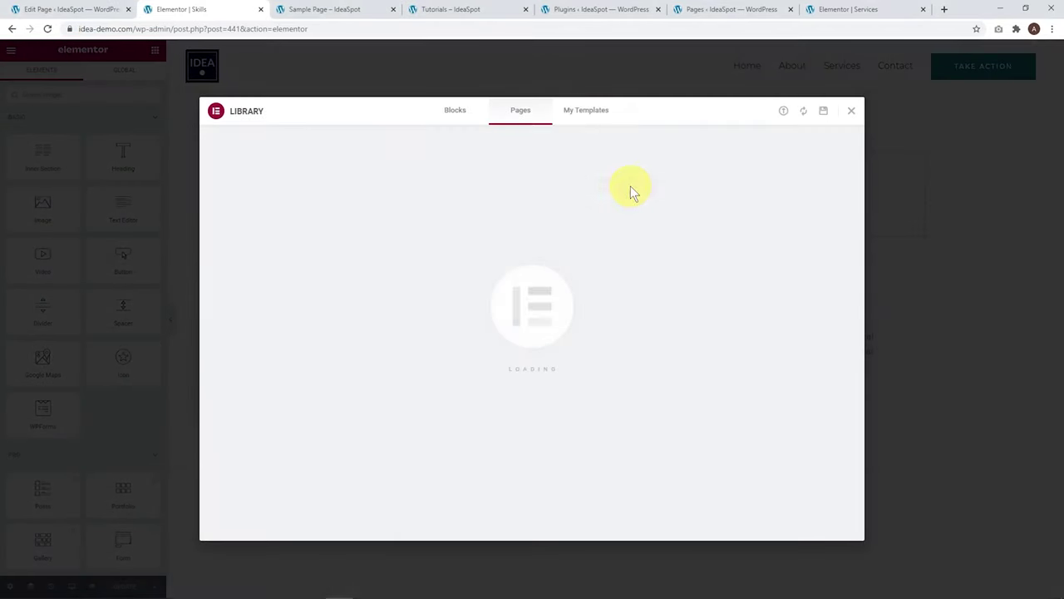
{"action": "left_click", "coordinate": [572, 113]}
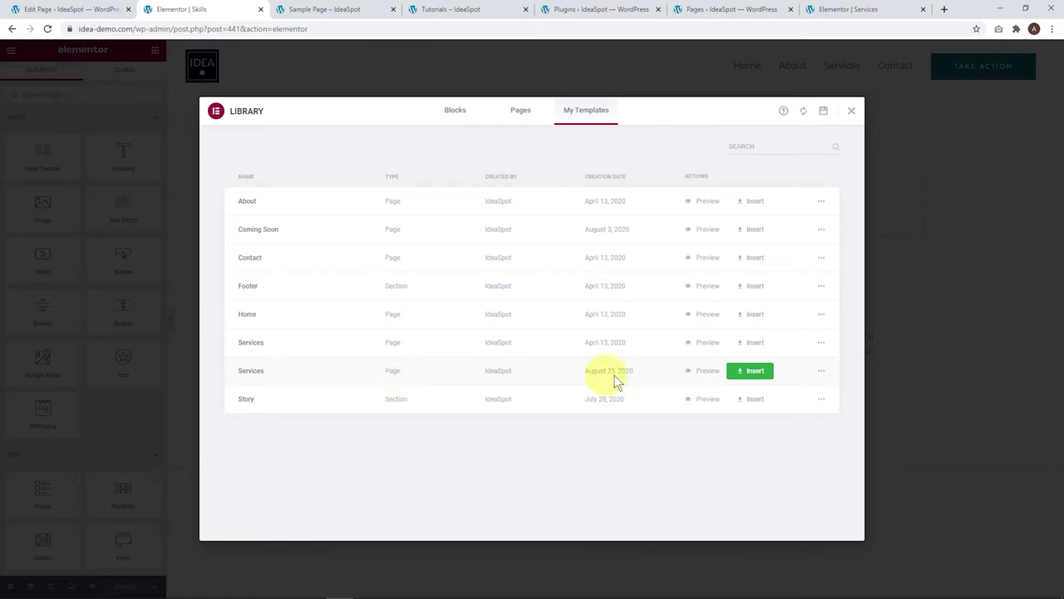
{"action": "left_click", "coordinate": [750, 370]}
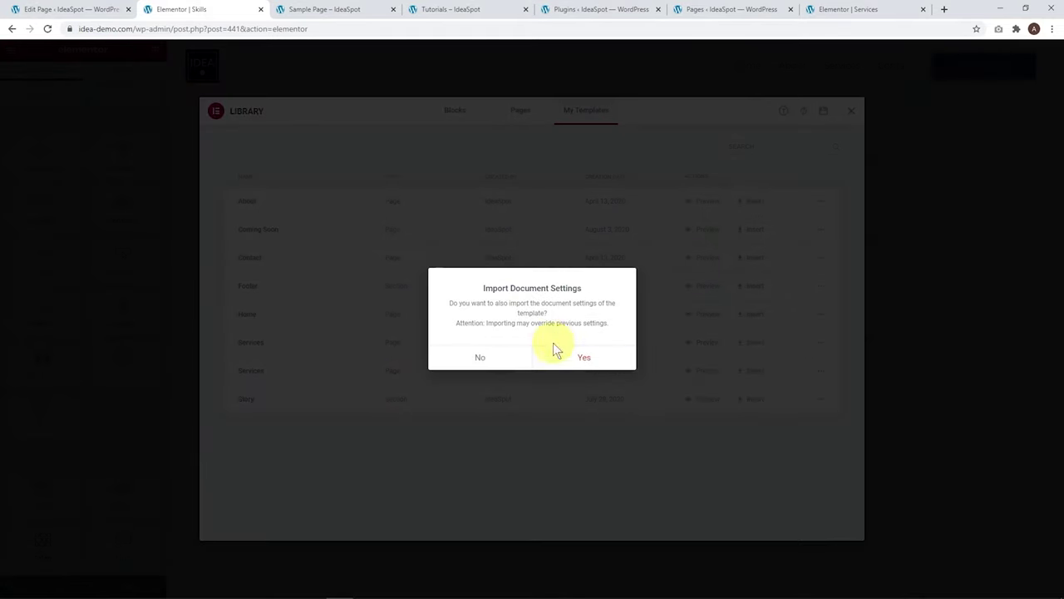
{"action": "left_click", "coordinate": [579, 356]}
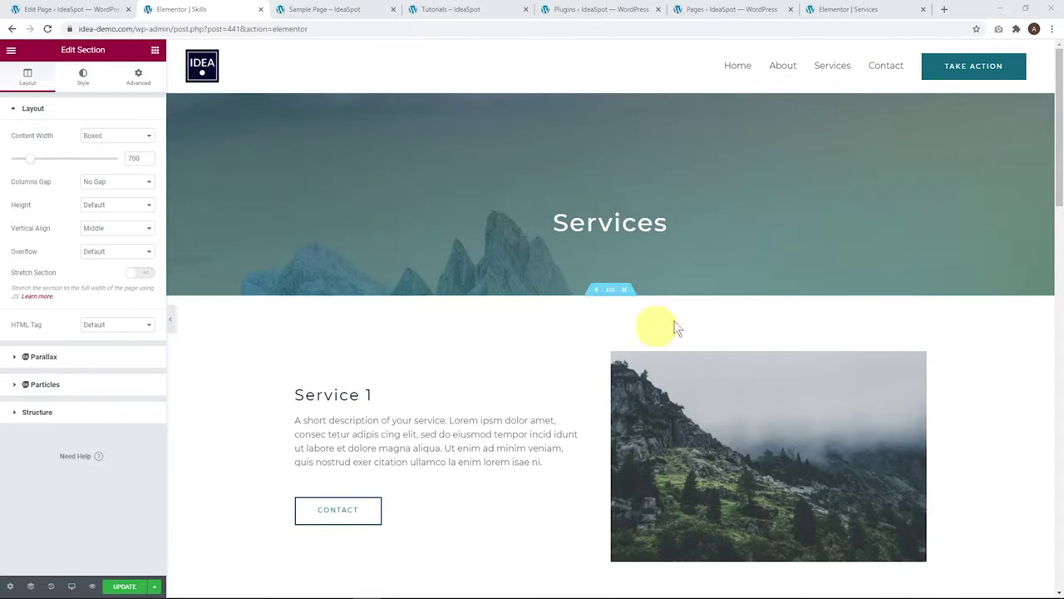
{"action": "left_click", "coordinate": [123, 587]}
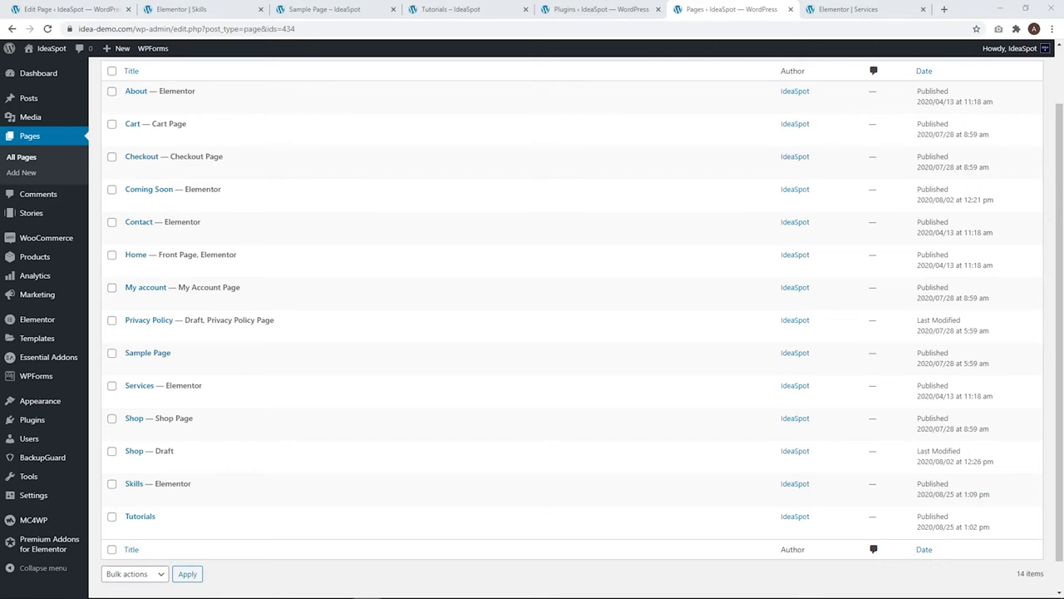
{"action": "mouse_move", "coordinate": [203, 362]}
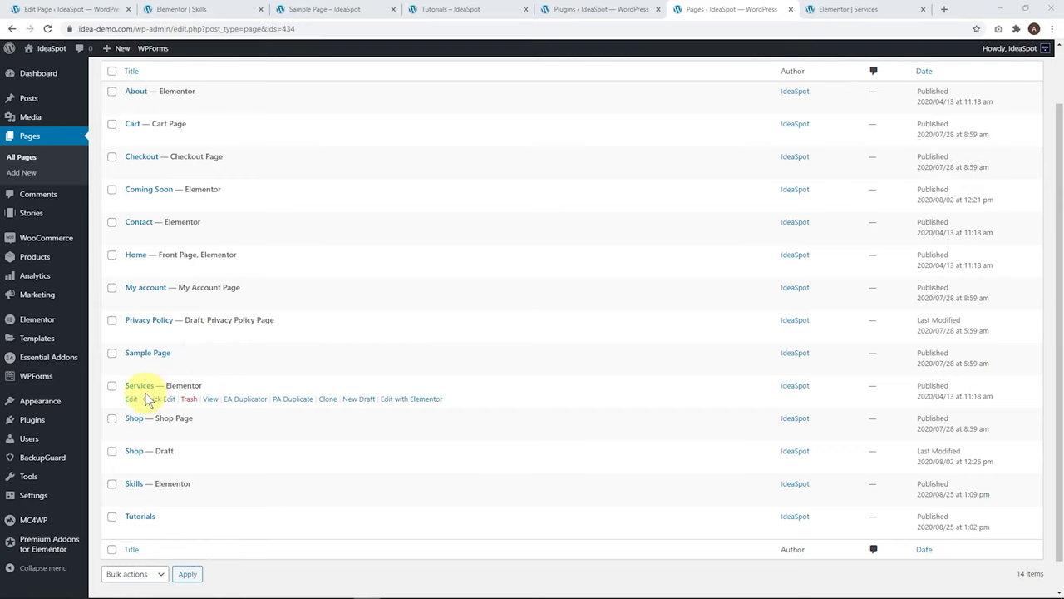
Step: View the live Services and Skills pages in separate browser tabs and compare their headers
{"action": "mouse_move", "coordinate": [150, 391]}
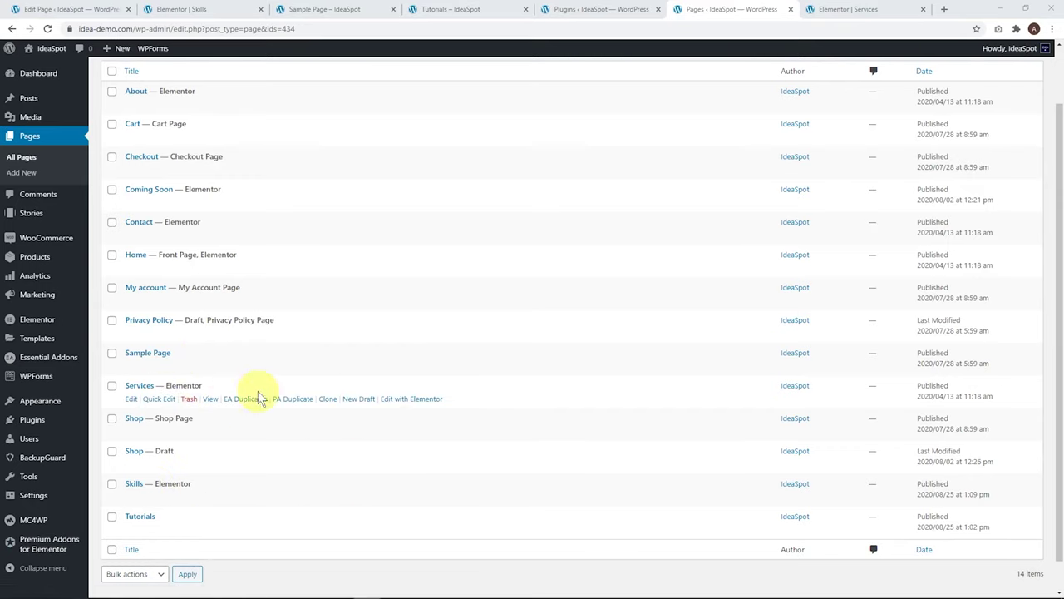
{"action": "right_click", "coordinate": [212, 401]}
{"action": "left_click", "coordinate": [241, 411]}
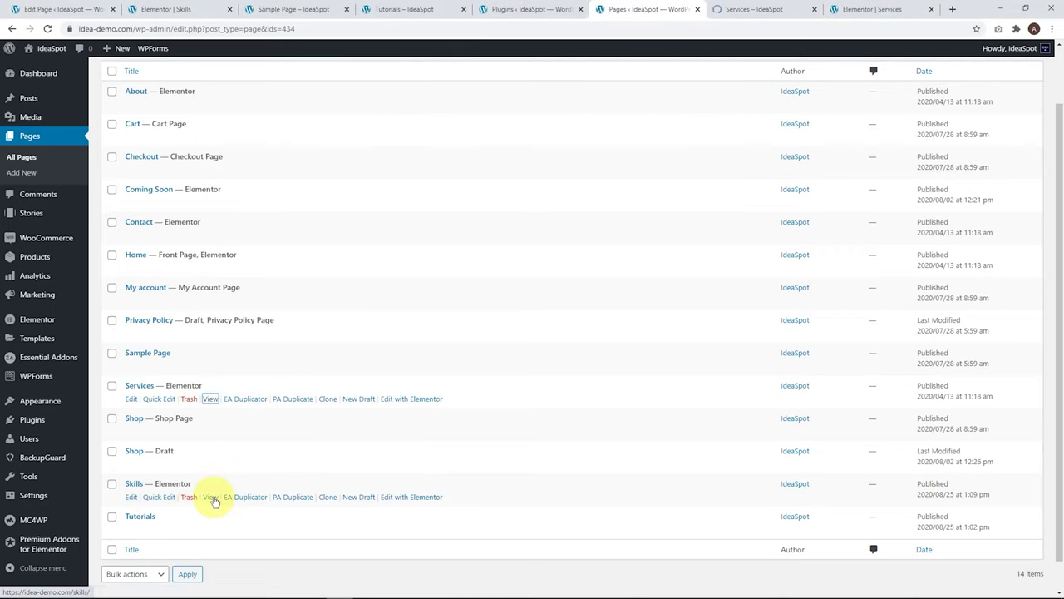
{"action": "right_click", "coordinate": [211, 498]}
{"action": "left_click", "coordinate": [241, 506]}
{"action": "key", "text": "ctrl+Tab"}
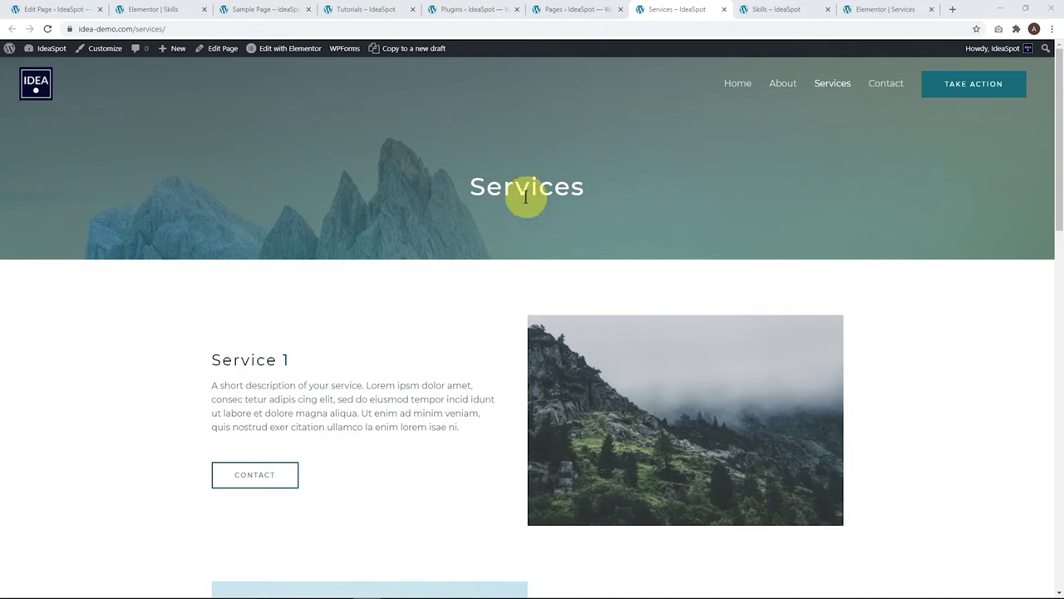
{"action": "left_click", "coordinate": [778, 9]}
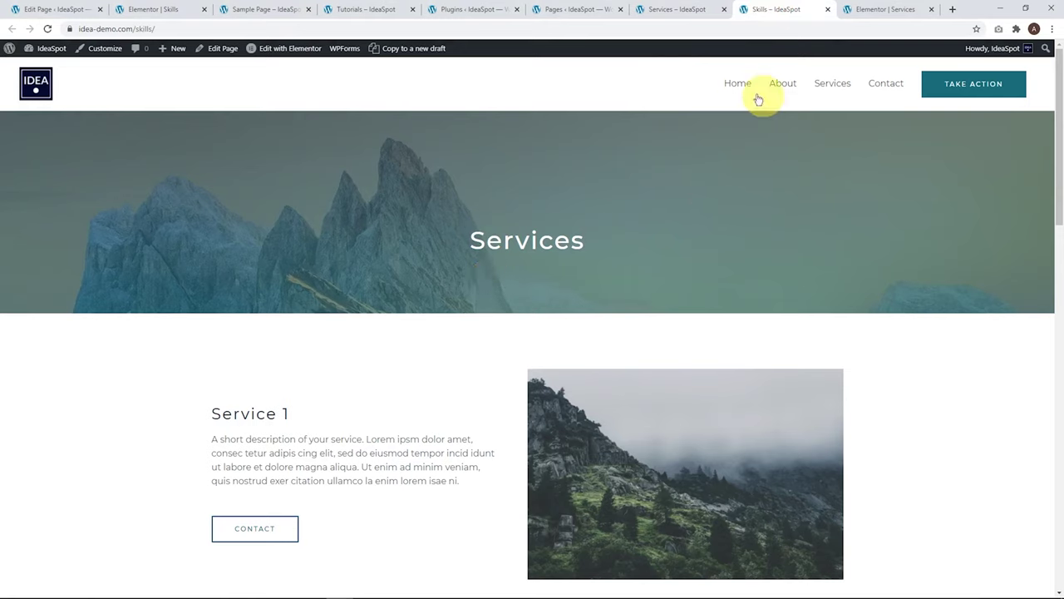
Step: Edit the Skills page in WordPress, set Transparent Header to Enabled in its Astra settings, and update the page
{"action": "left_click", "coordinate": [214, 52]}
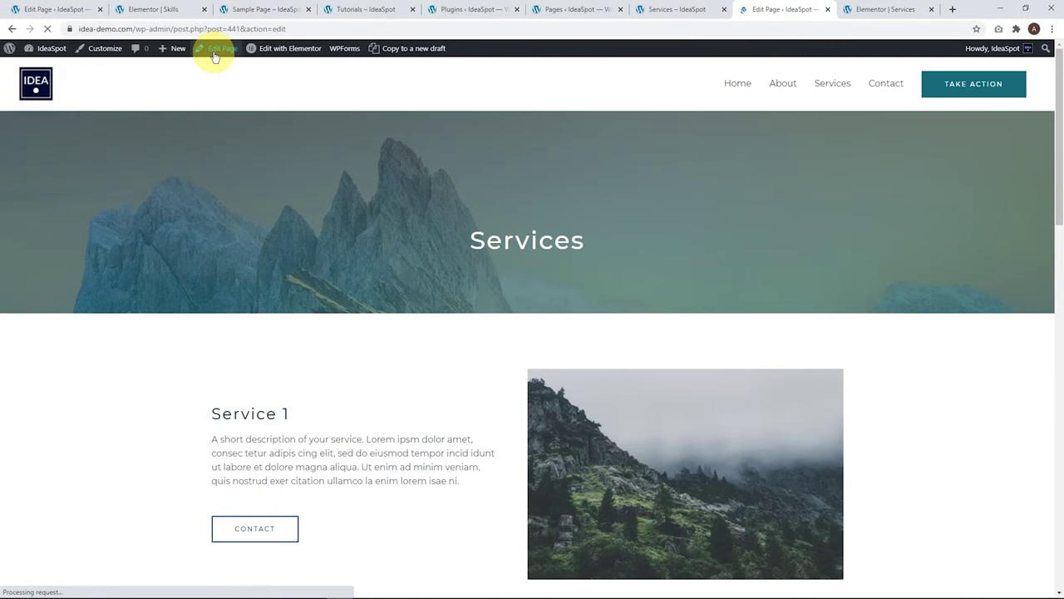
{"action": "scroll", "coordinate": [1003, 411], "scroll_direction": "down", "scroll_amount": 2}
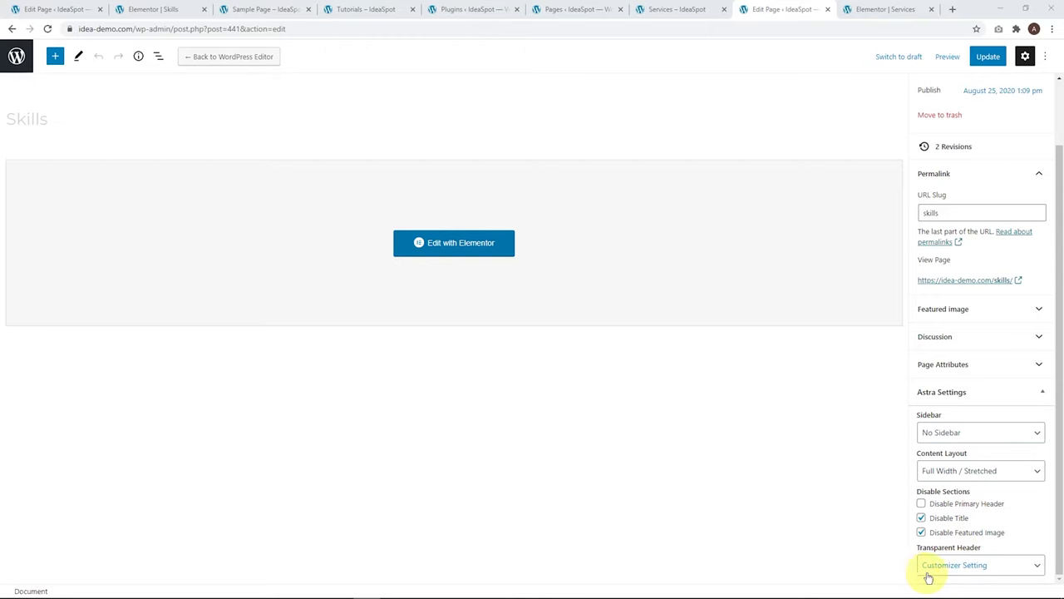
{"action": "left_click", "coordinate": [960, 571]}
{"action": "left_click", "coordinate": [952, 538]}
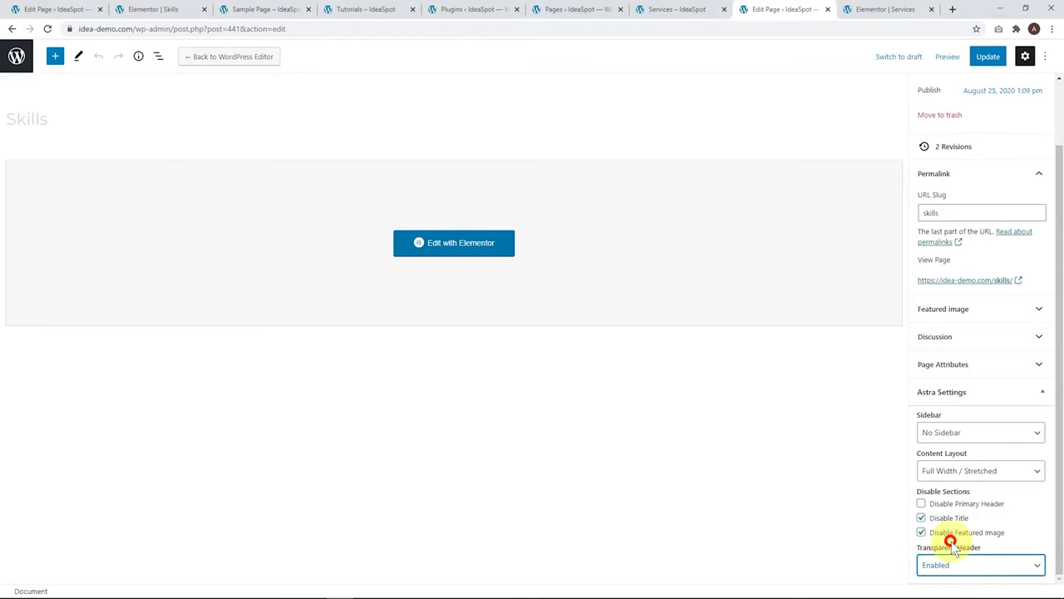
{"action": "left_click", "coordinate": [986, 57]}
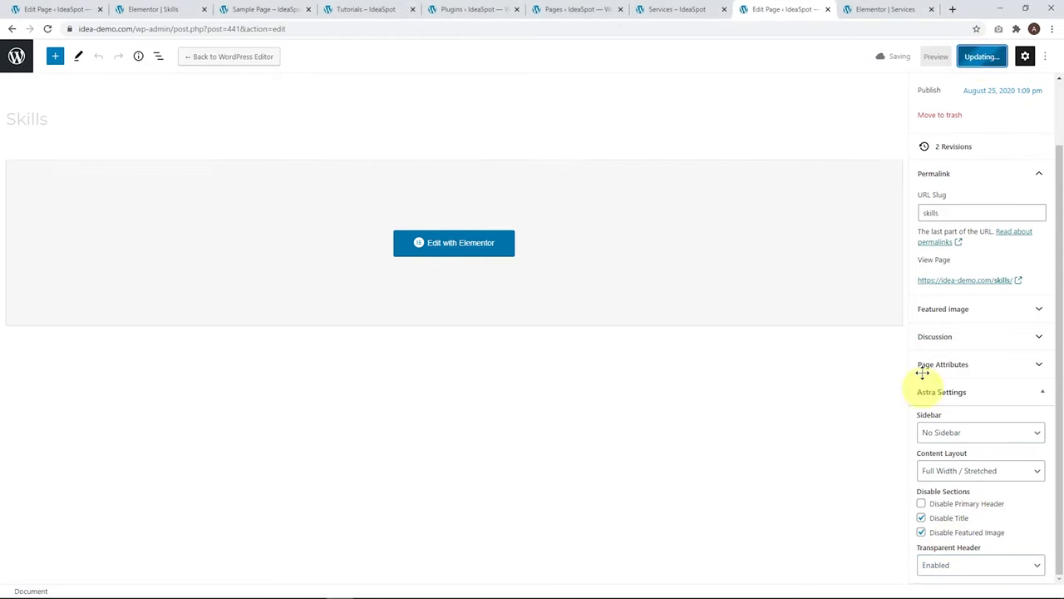